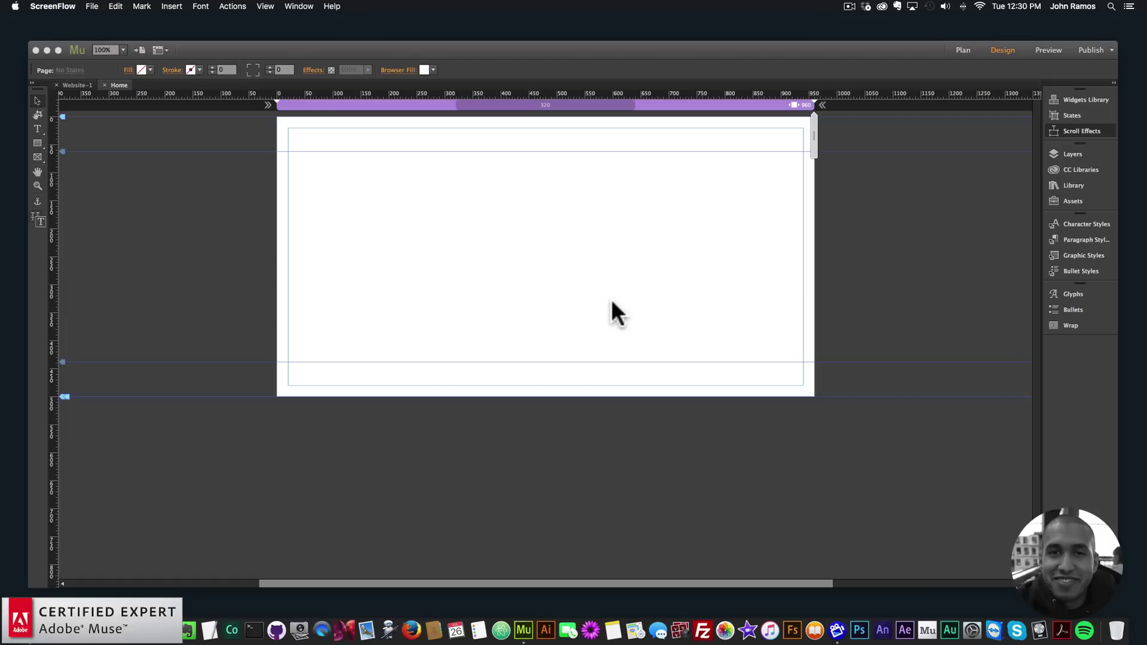
Step: Make the Adobe Muse window active with the blank Home page showing
{"action": "left_click", "coordinate": [543, 214]}
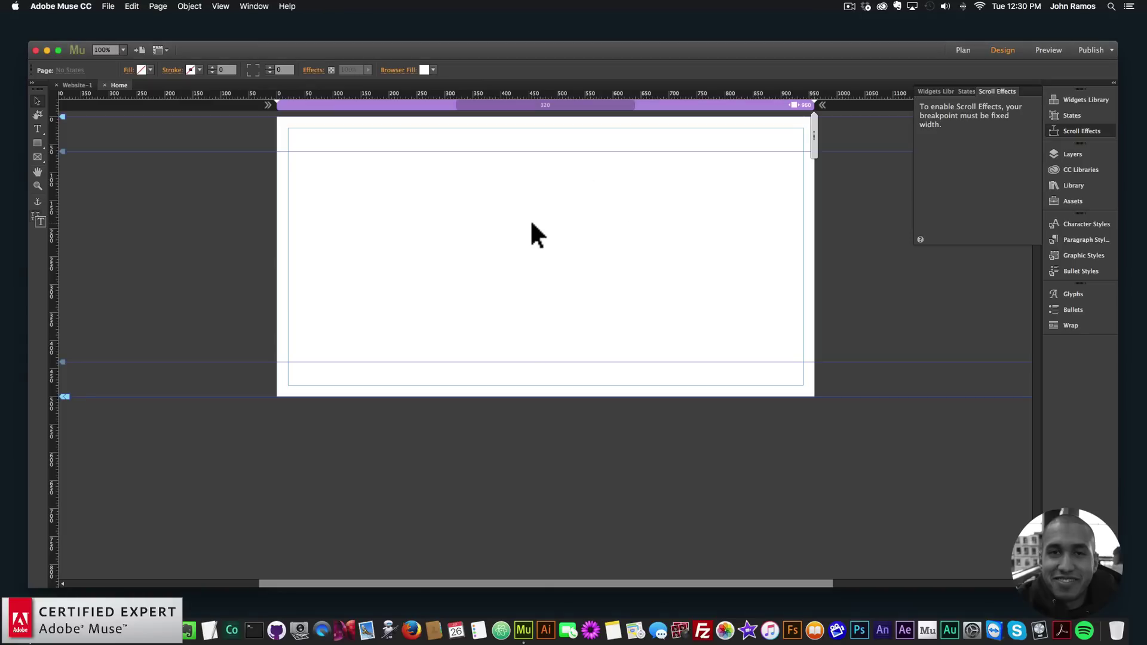
Step: Add a Tablet alternate layout to the site
{"action": "left_click", "coordinate": [157, 7]}
{"action": "mouse_move", "coordinate": [184, 46]}
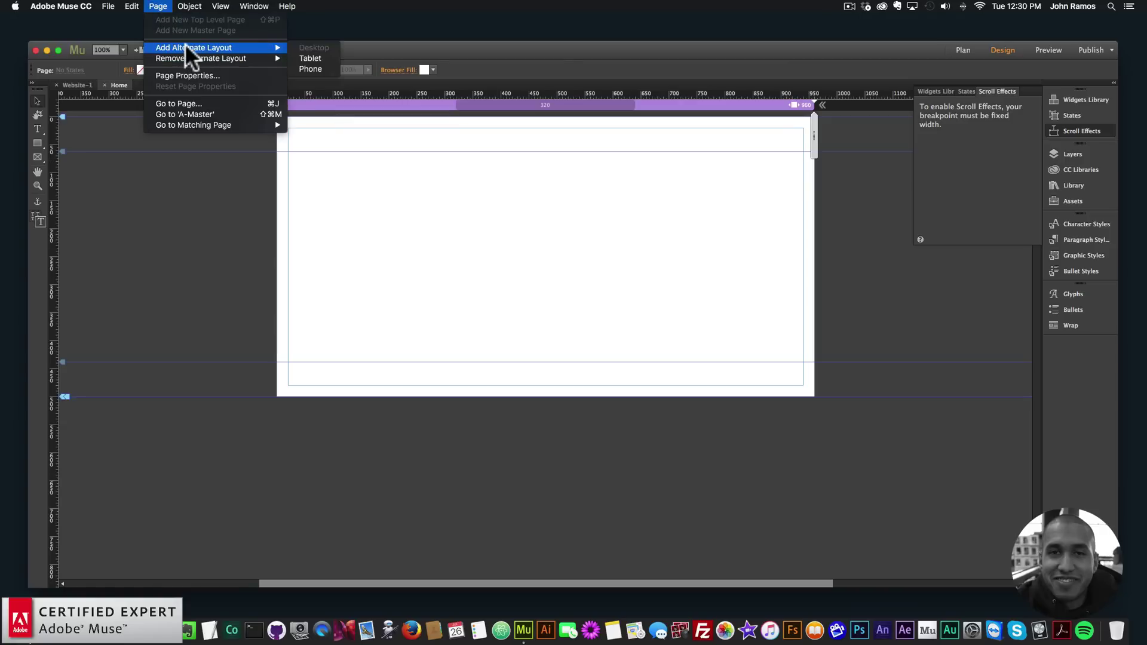
{"action": "left_click", "coordinate": [306, 58]}
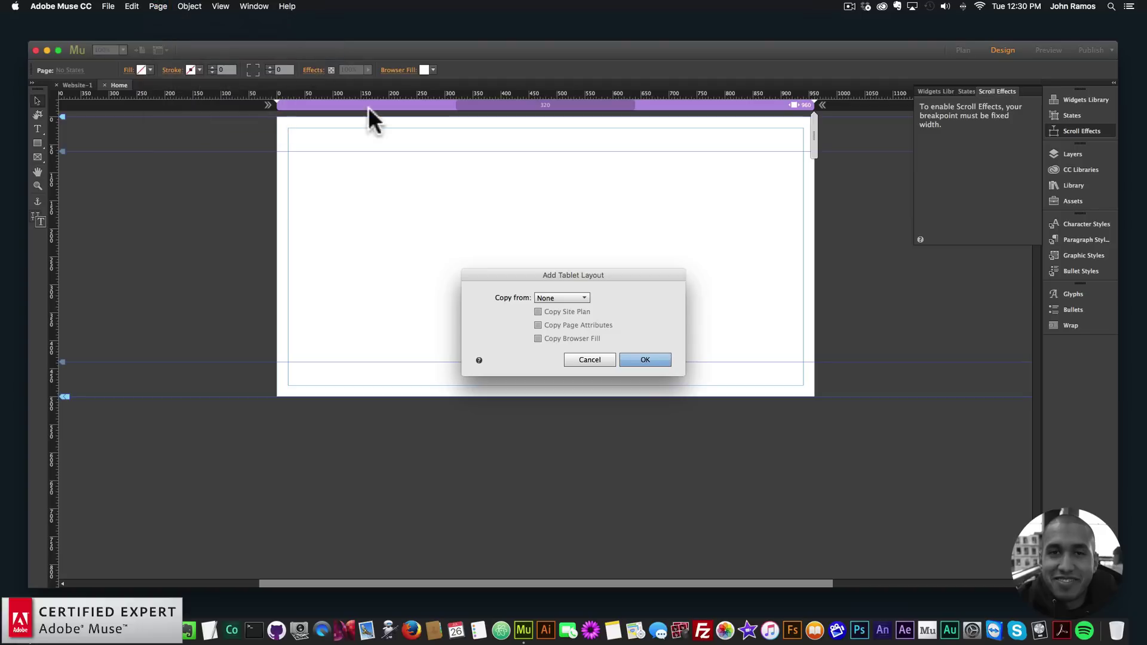
{"action": "left_click", "coordinate": [646, 359]}
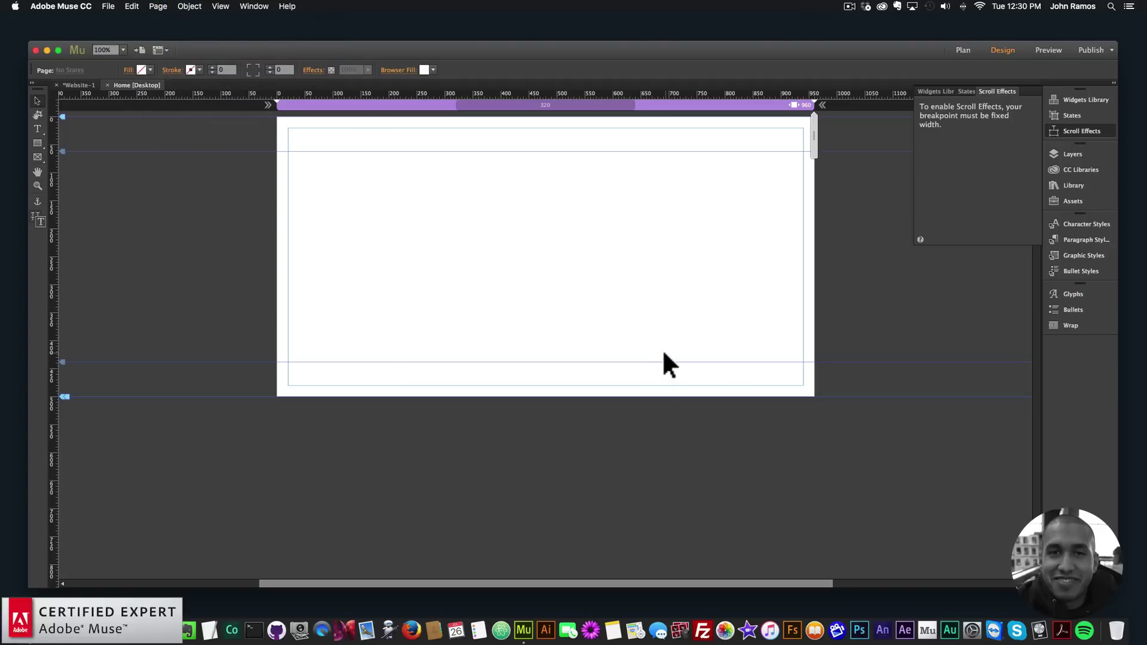
Step: From Plan view add a Phone alternate layout, then reopen the Home page for editing
{"action": "left_click", "coordinate": [962, 50]}
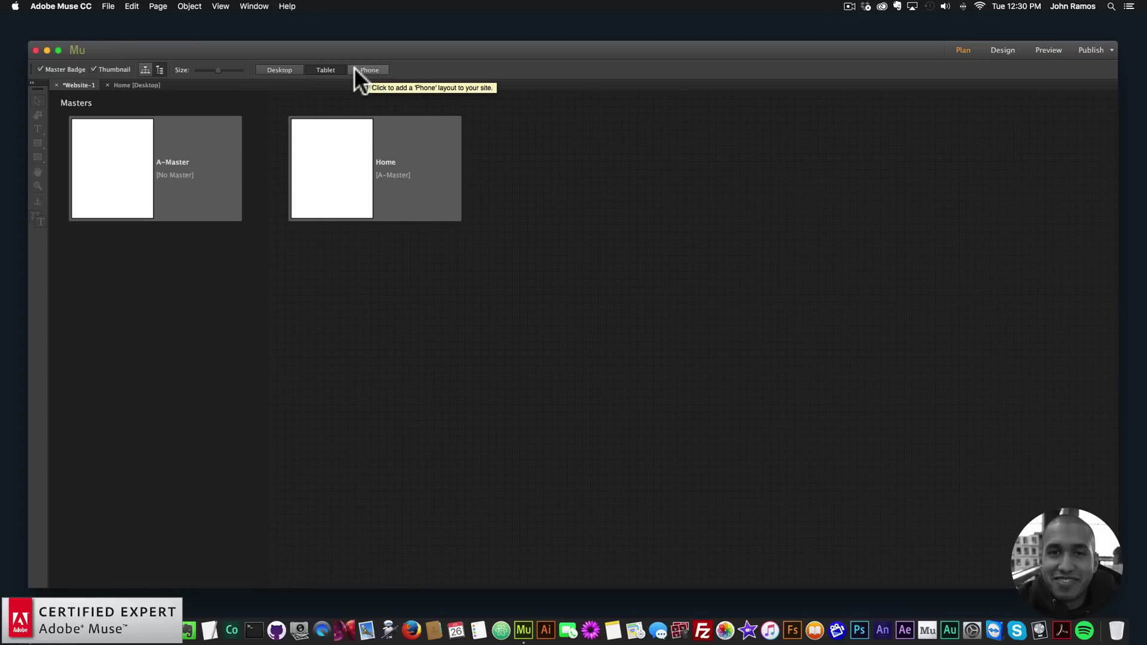
{"action": "left_click", "coordinate": [157, 6]}
{"action": "mouse_move", "coordinate": [175, 49]}
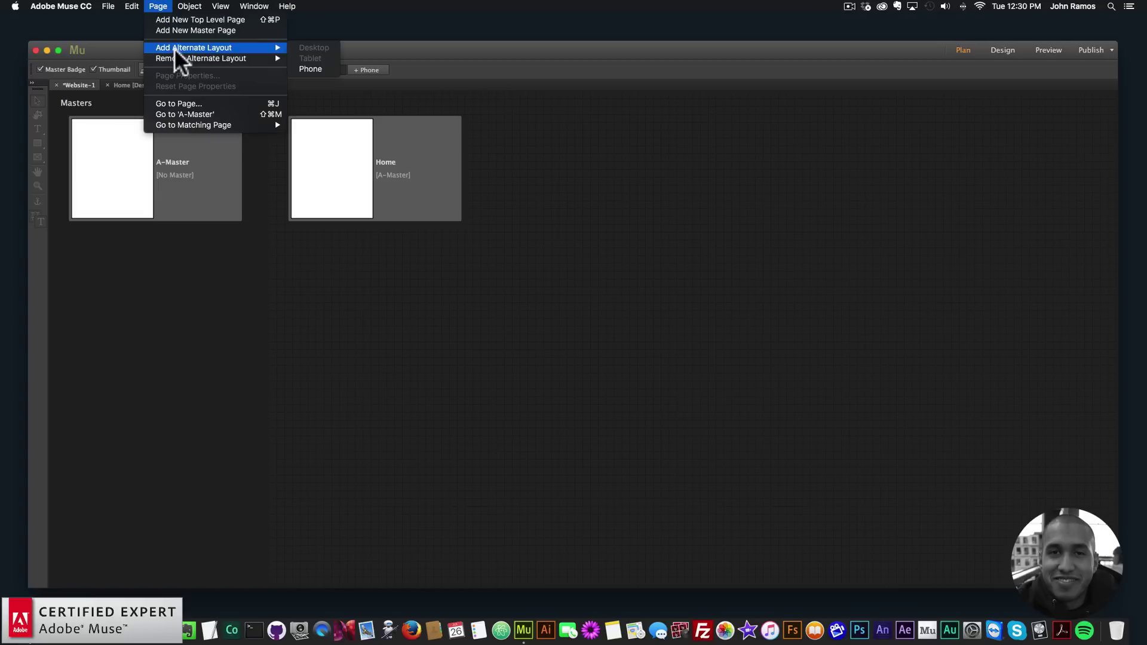
{"action": "left_click", "coordinate": [309, 69]}
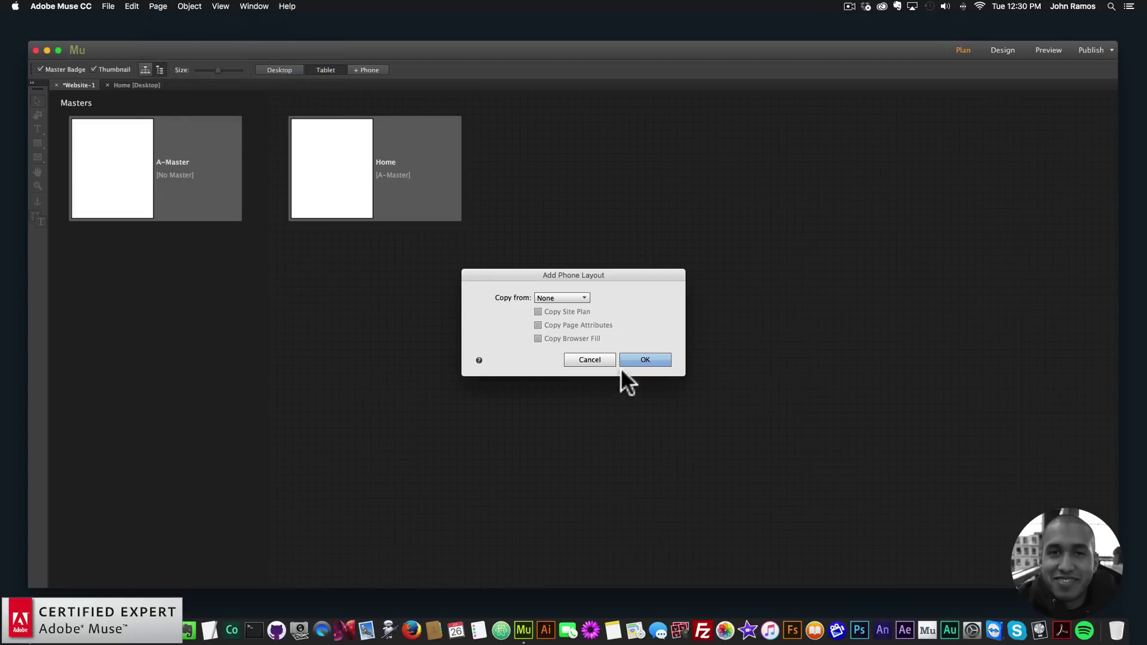
{"action": "left_click", "coordinate": [646, 360]}
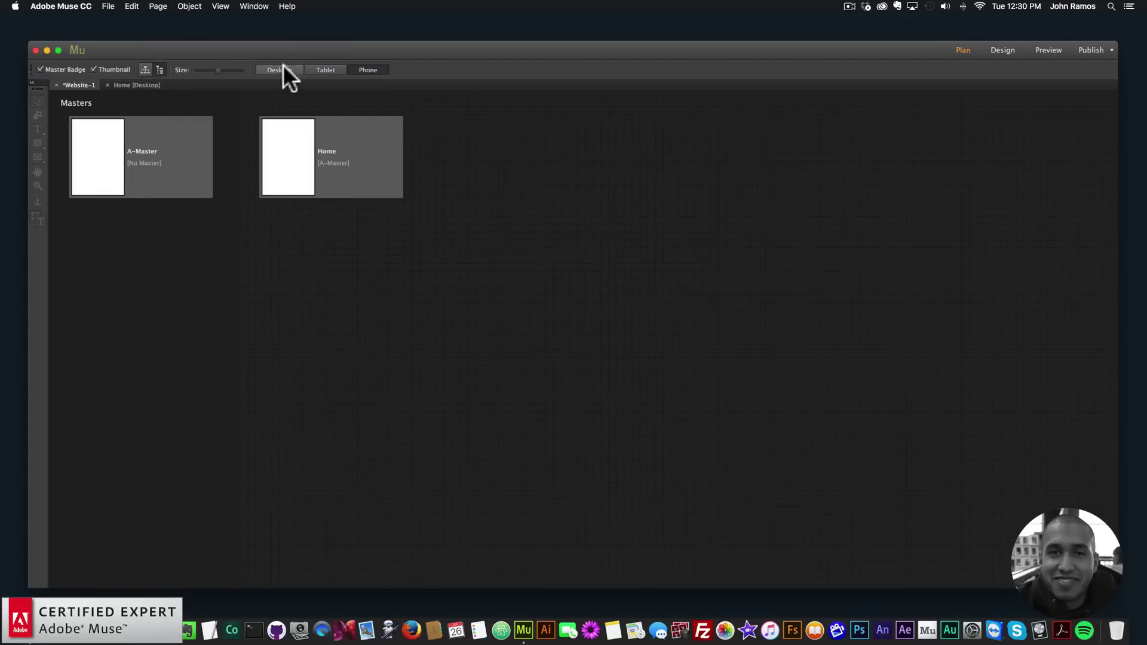
{"action": "double_click", "coordinate": [402, 180]}
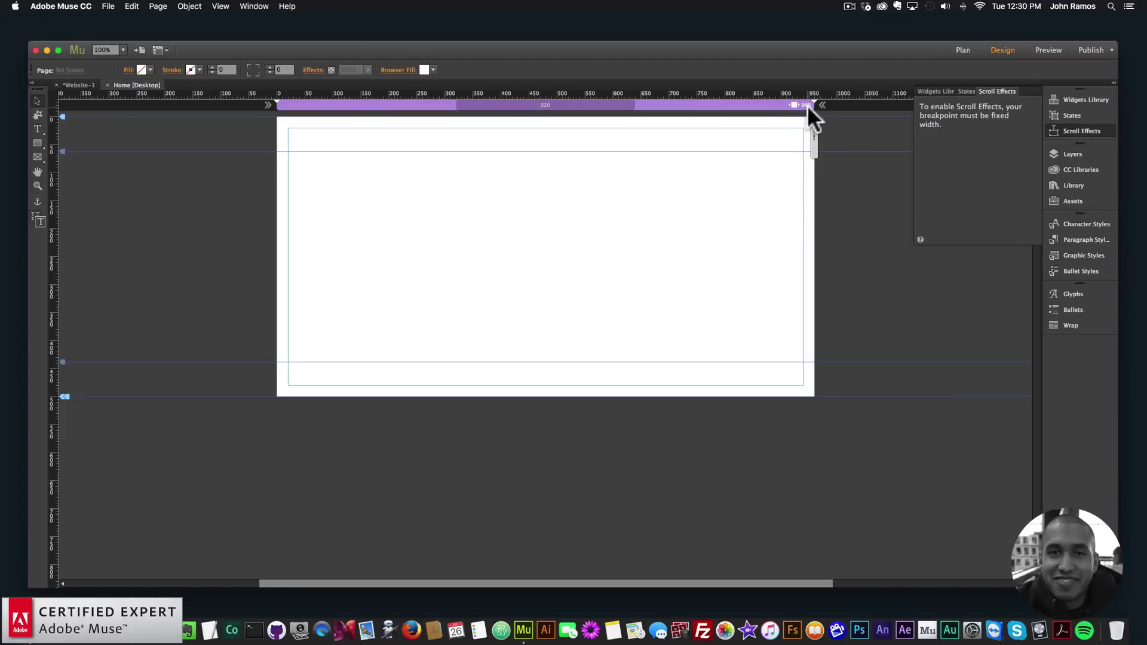
Step: Open Home's Tablet layout from the Tablet plan, check its breakpoint menu, then select Home in the Phone plan
{"action": "left_click", "coordinate": [963, 51]}
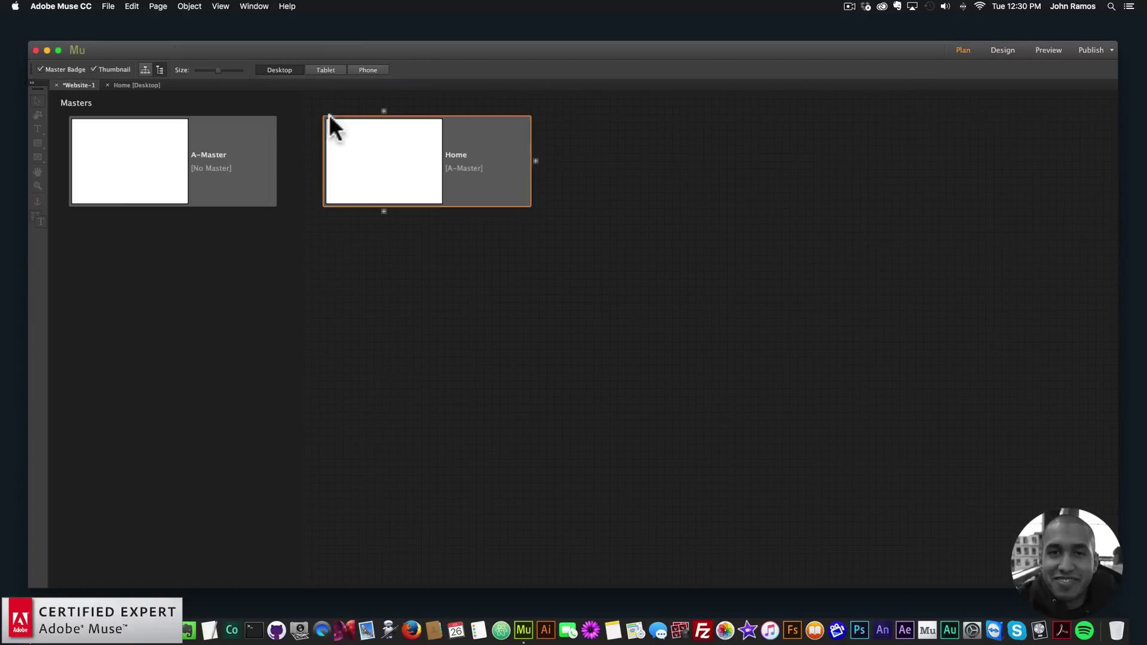
{"action": "left_click", "coordinate": [325, 69]}
{"action": "double_click", "coordinate": [352, 188]}
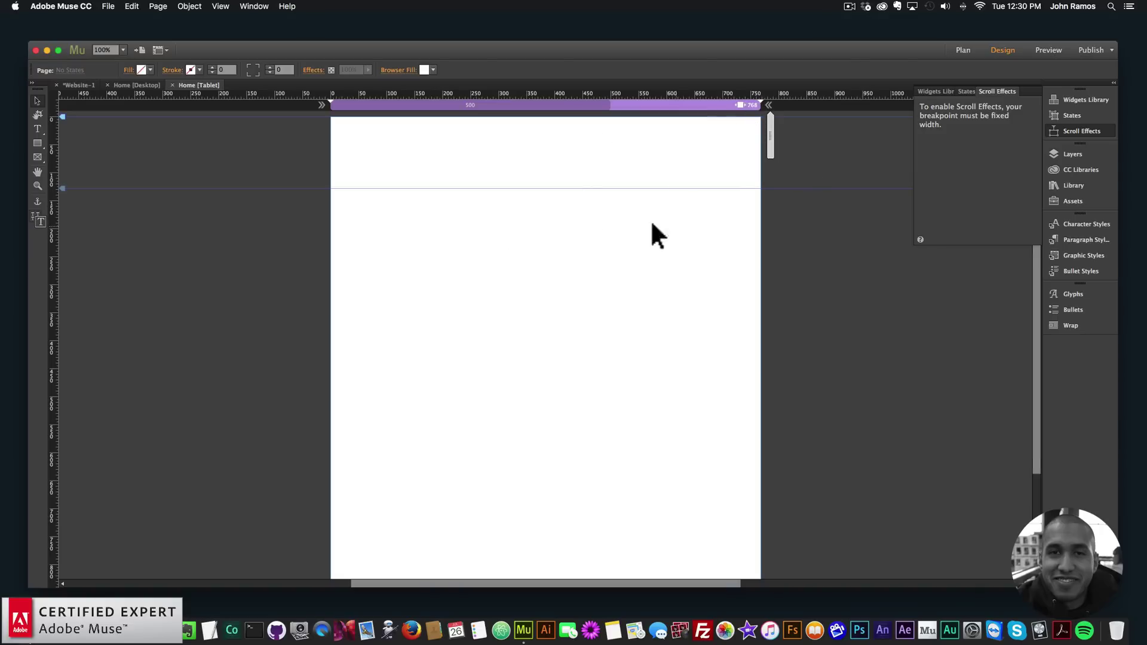
{"action": "right_click", "coordinate": [670, 105]}
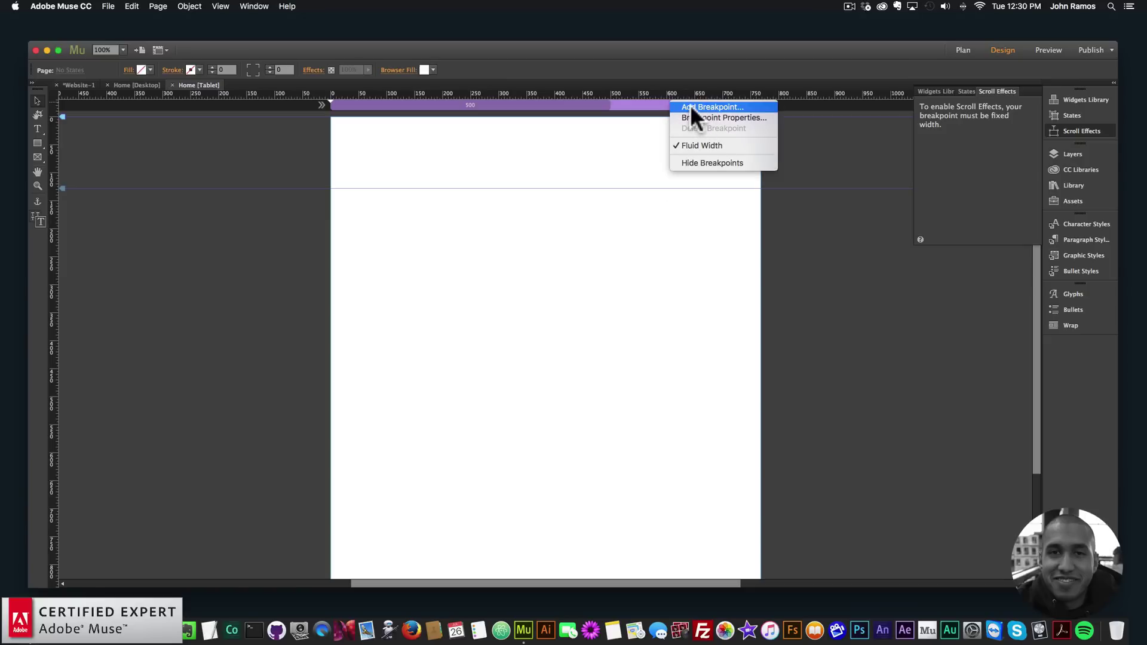
{"action": "left_click", "coordinate": [593, 155]}
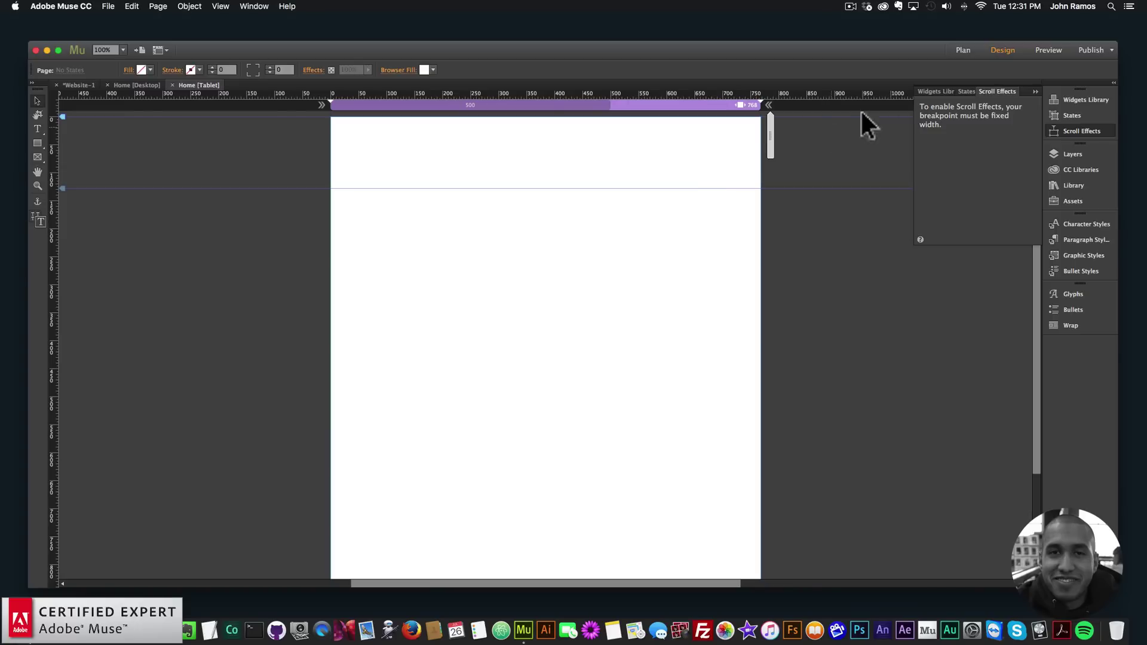
{"action": "left_click", "coordinate": [960, 52]}
{"action": "left_click", "coordinate": [353, 168]}
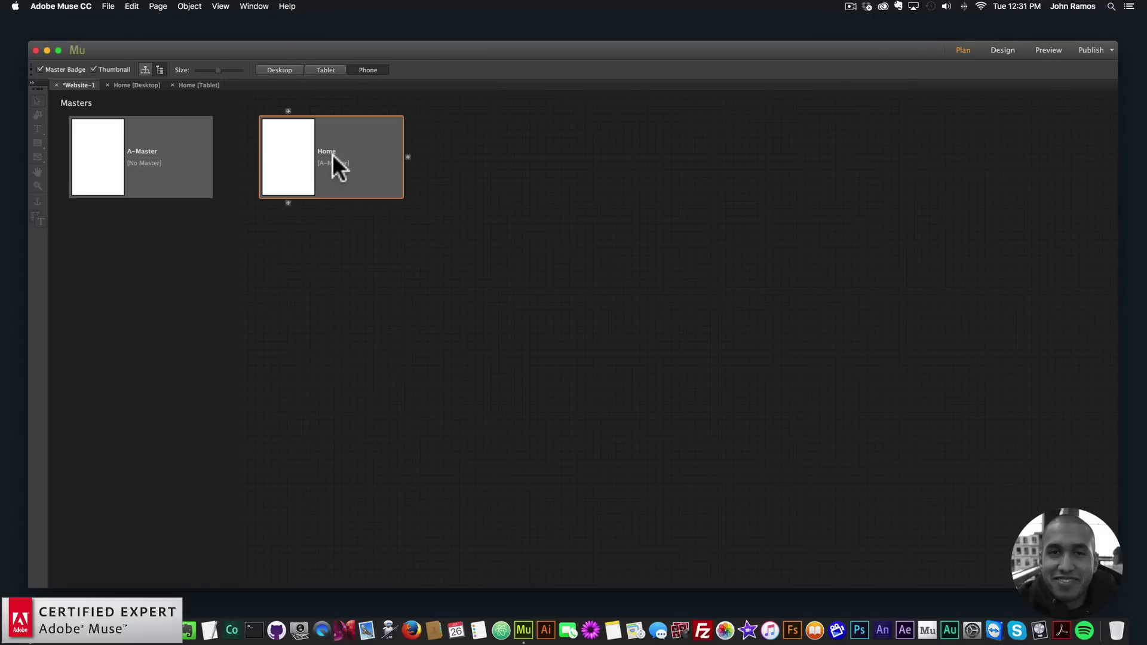
Step: Open Home [Phone] from the Phone plan, then return to the Home [Desktop] tab
{"action": "double_click", "coordinate": [305, 162]}
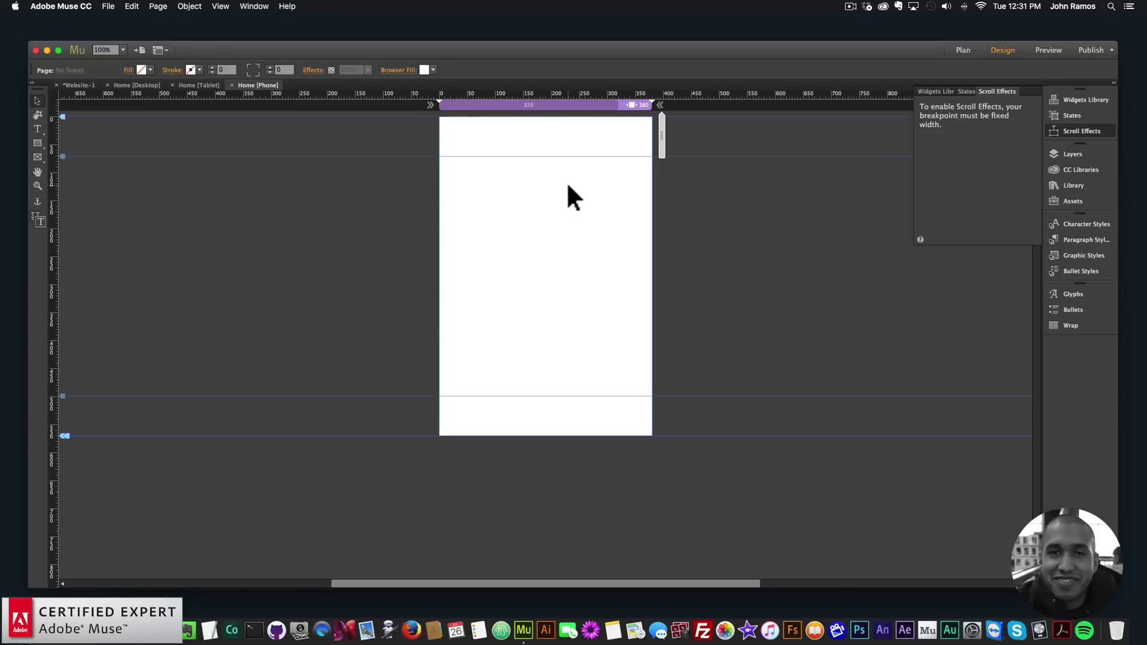
{"action": "left_click", "coordinate": [139, 83]}
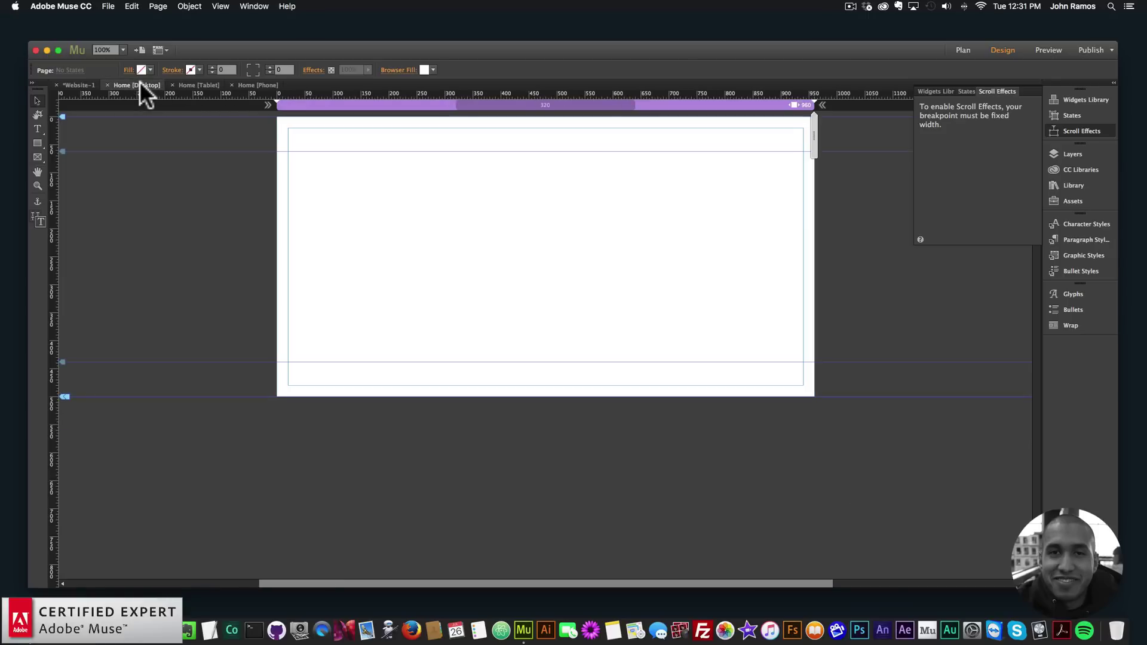
Step: Compare the Home [Desktop], Home [Tablet] and Home [Phone] tabs, ending on Home [Tablet]
{"action": "left_click", "coordinate": [193, 84]}
{"action": "left_click", "coordinate": [133, 85]}
{"action": "left_click", "coordinate": [206, 85]}
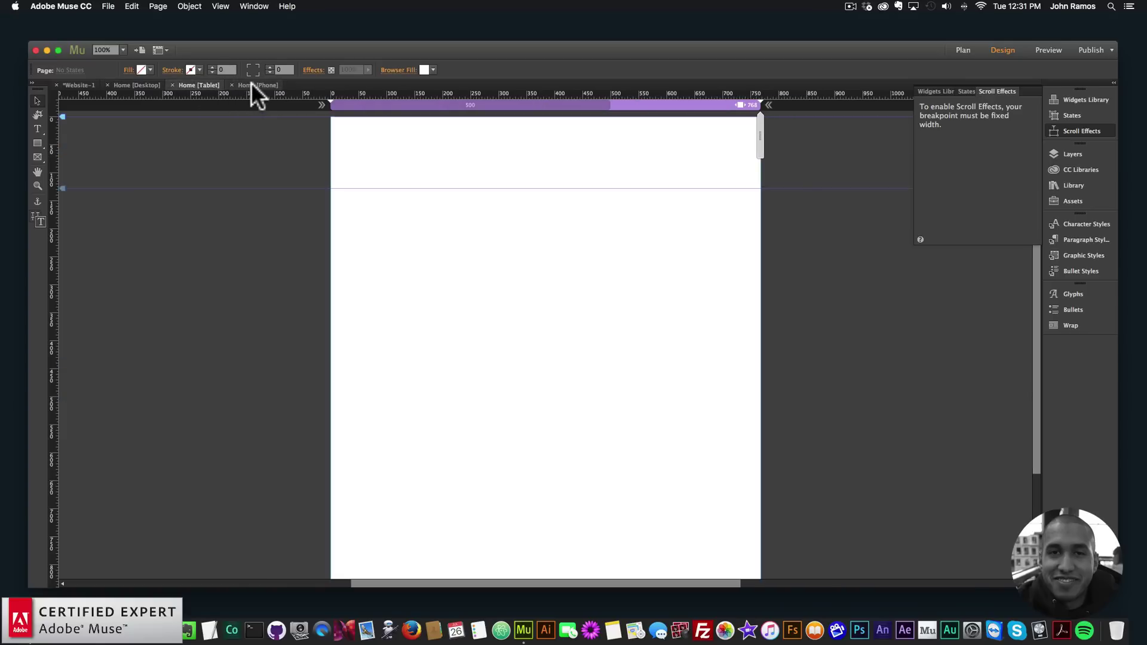
{"action": "left_click", "coordinate": [251, 85]}
{"action": "left_click", "coordinate": [183, 85]}
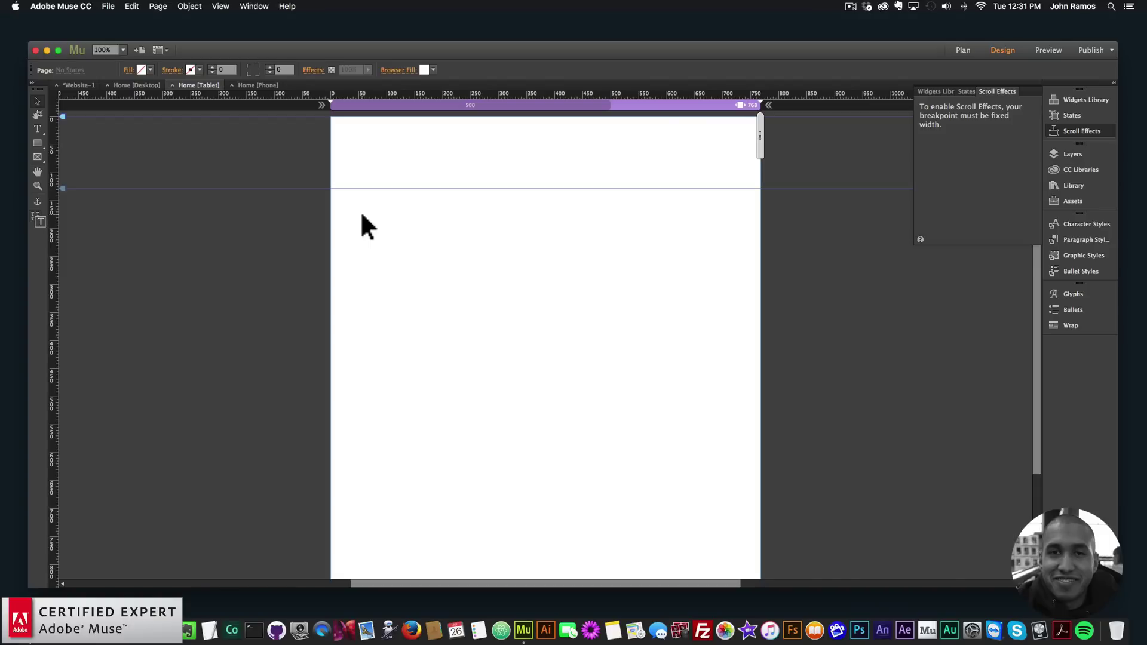
{"action": "left_click", "coordinate": [261, 85]}
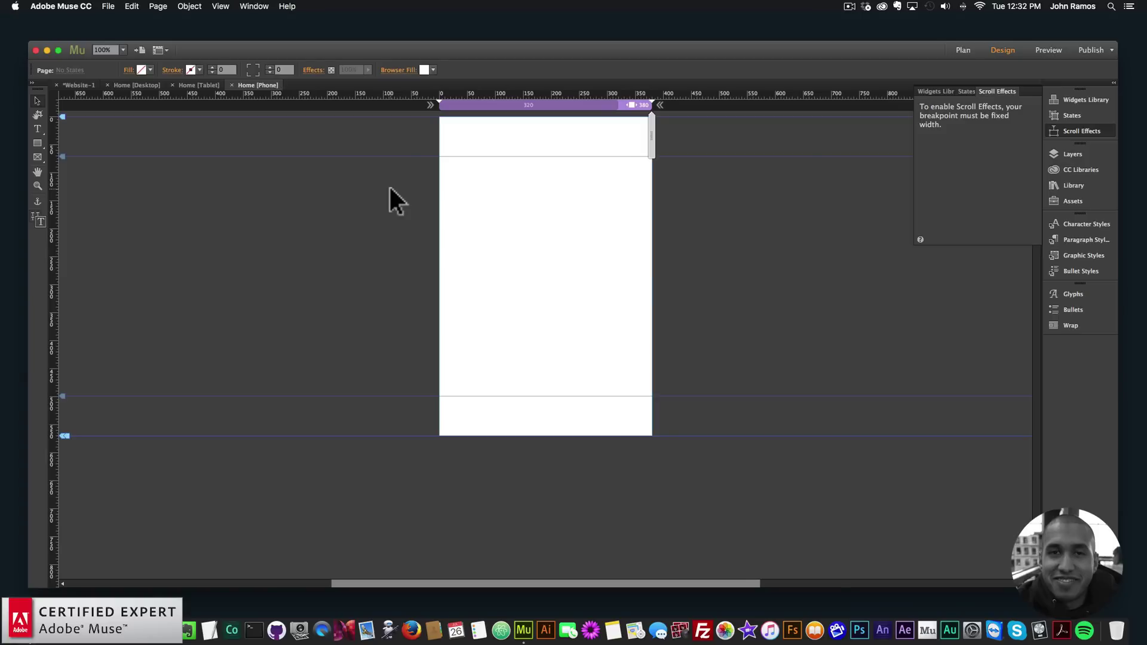
{"action": "left_click", "coordinate": [208, 86]}
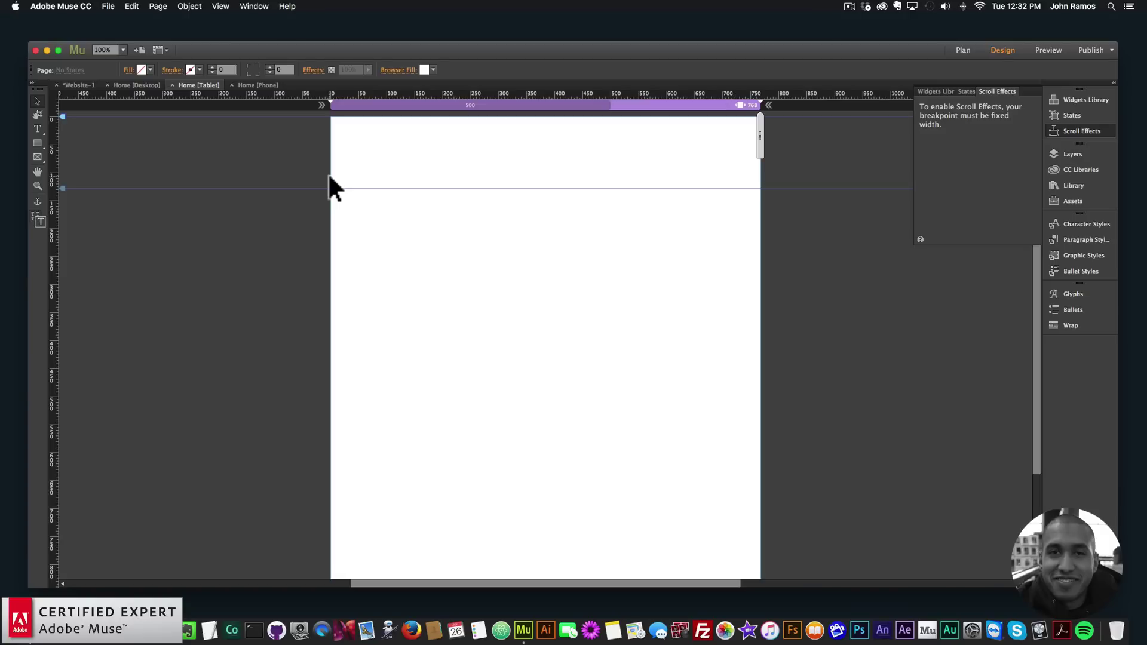
Step: Cycle through the Home [Phone], [Tablet] and [Desktop] tabs again, ending on Home [Desktop]
{"action": "left_click", "coordinate": [251, 84]}
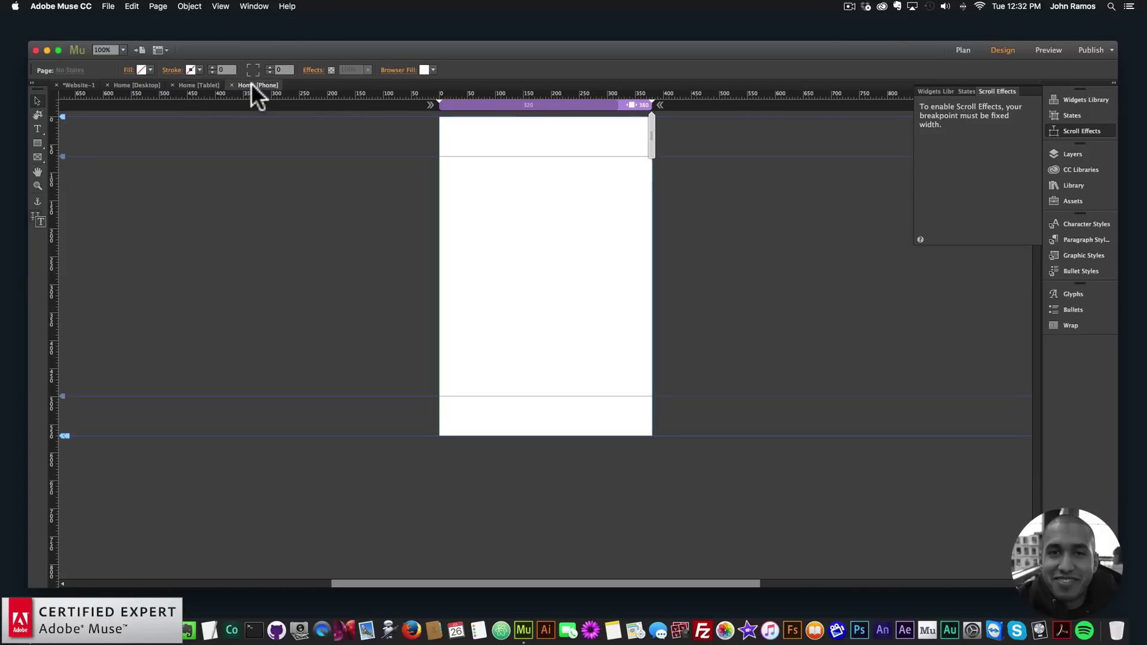
{"action": "left_click", "coordinate": [135, 84]}
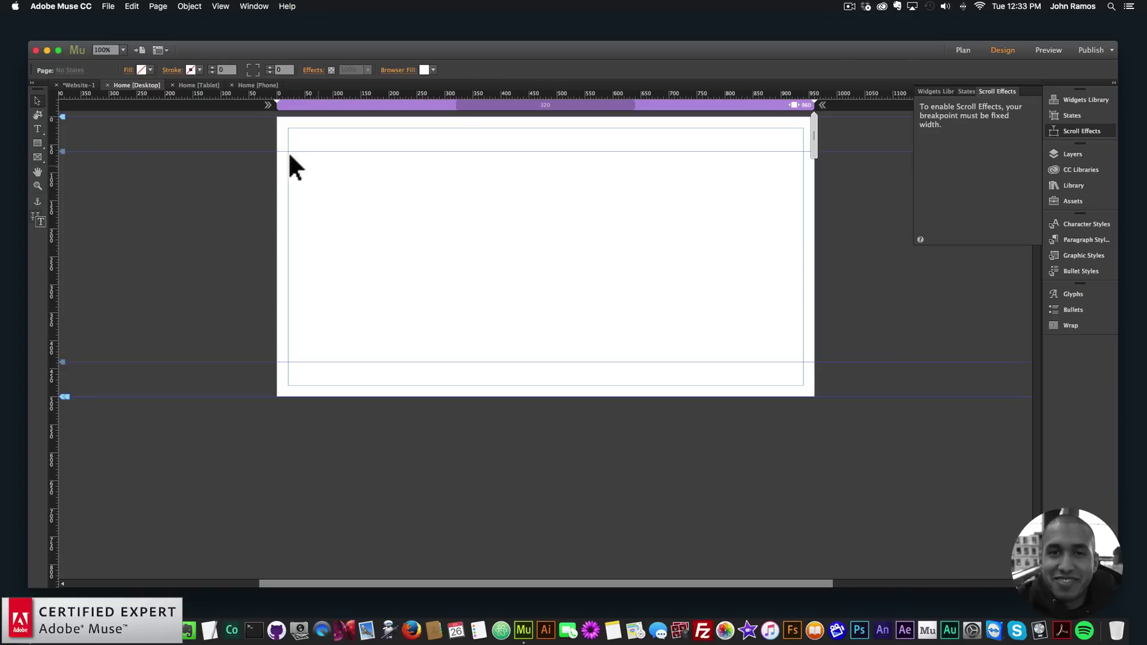
{"action": "left_click", "coordinate": [199, 88]}
{"action": "left_click", "coordinate": [255, 85]}
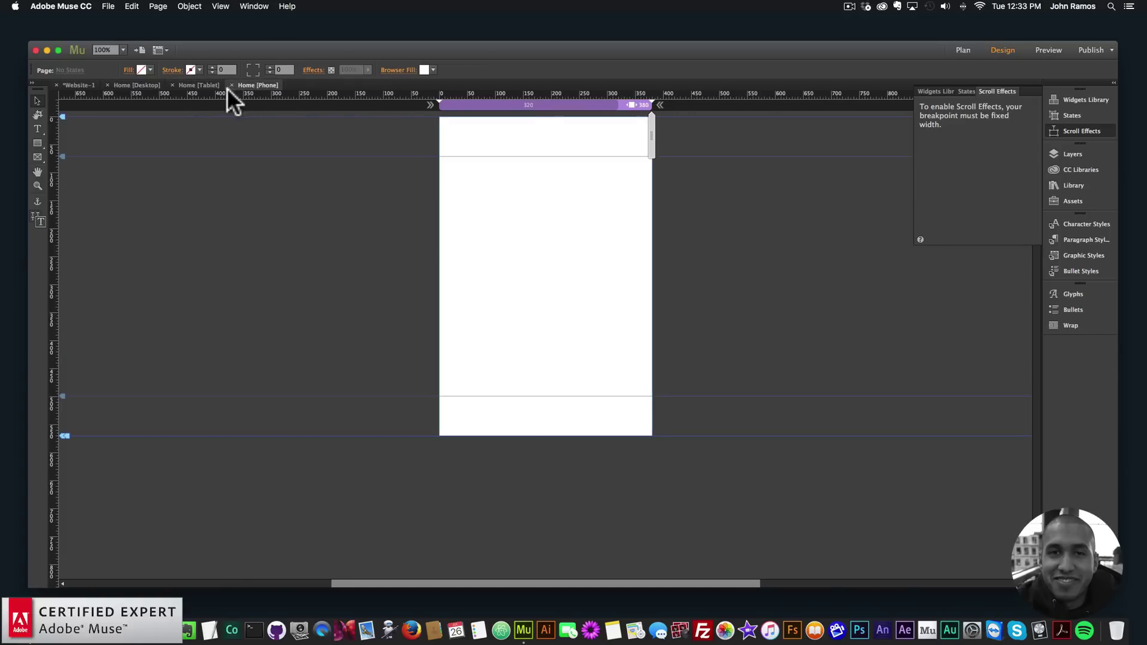
{"action": "left_click", "coordinate": [156, 85]}
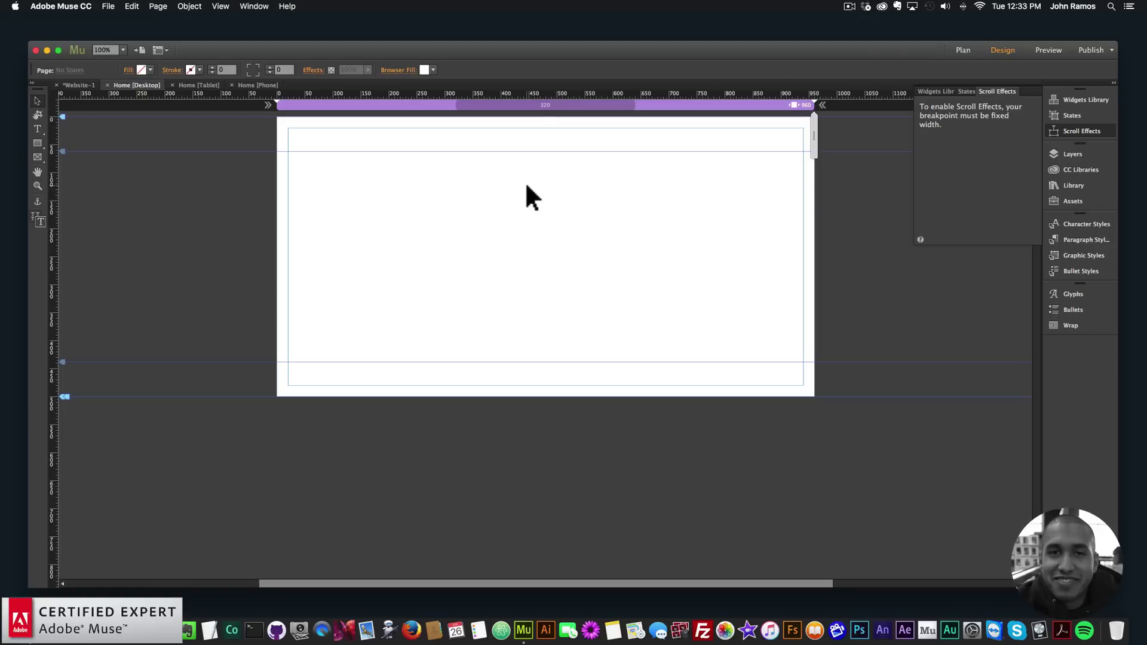
{"action": "left_click", "coordinate": [205, 85]}
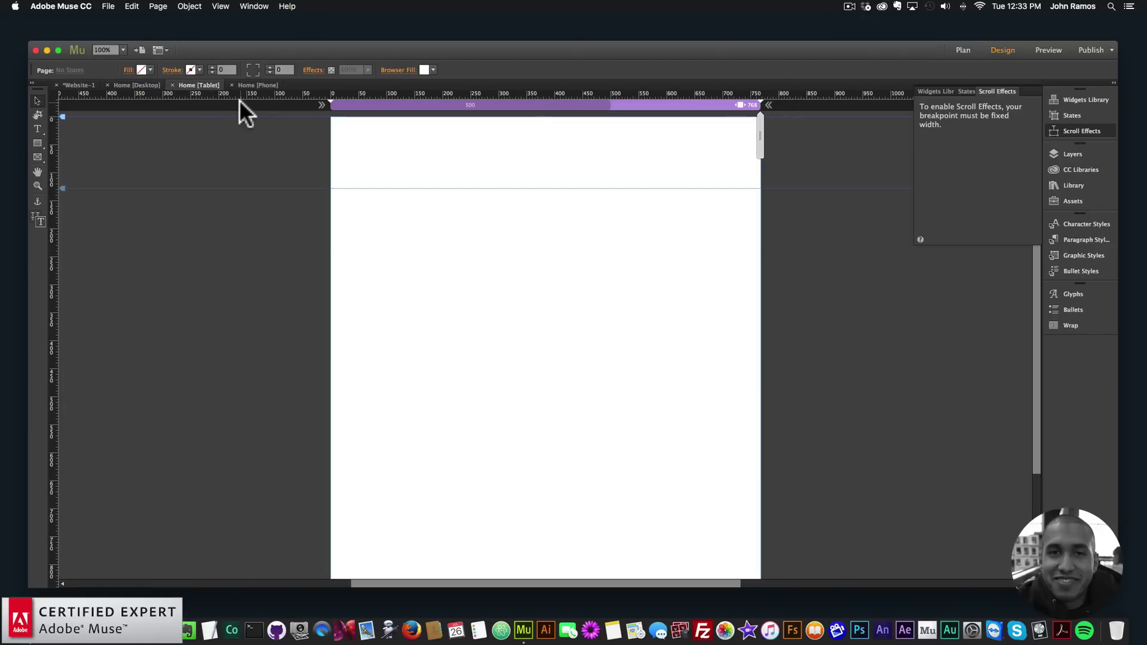
{"action": "left_click", "coordinate": [267, 85]}
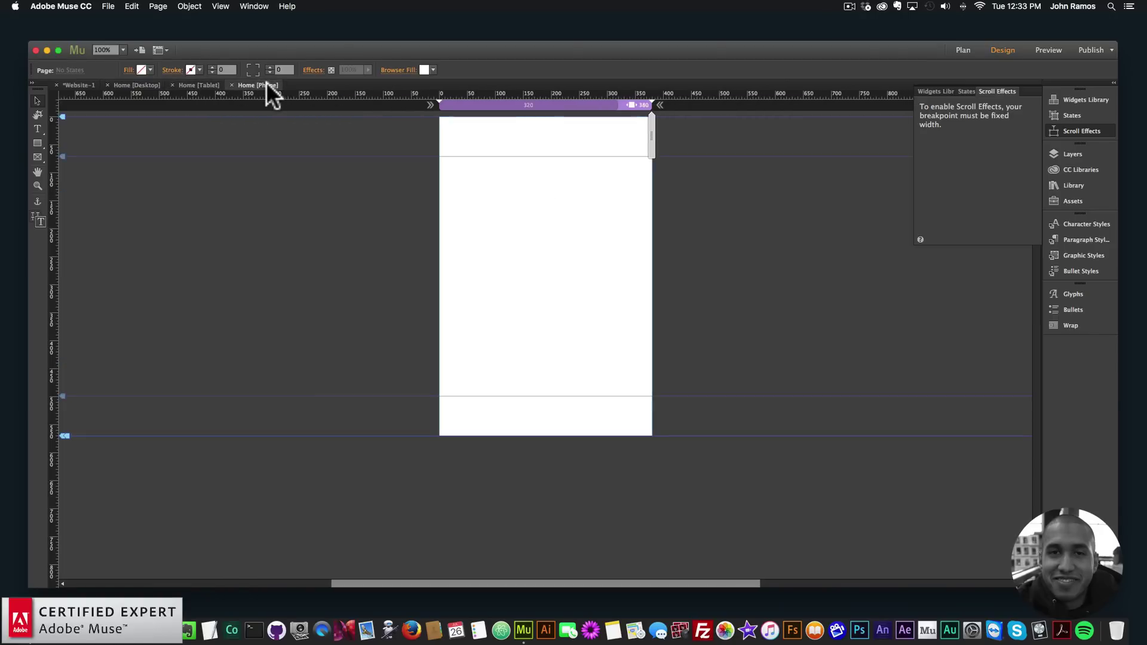
{"action": "left_click", "coordinate": [135, 85]}
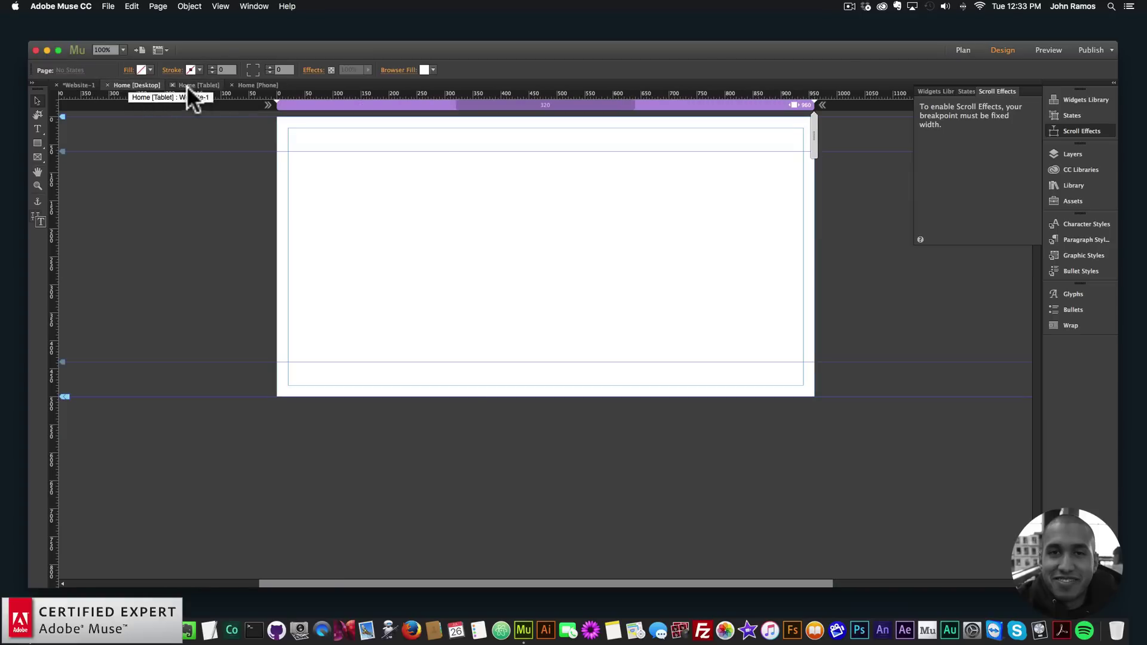